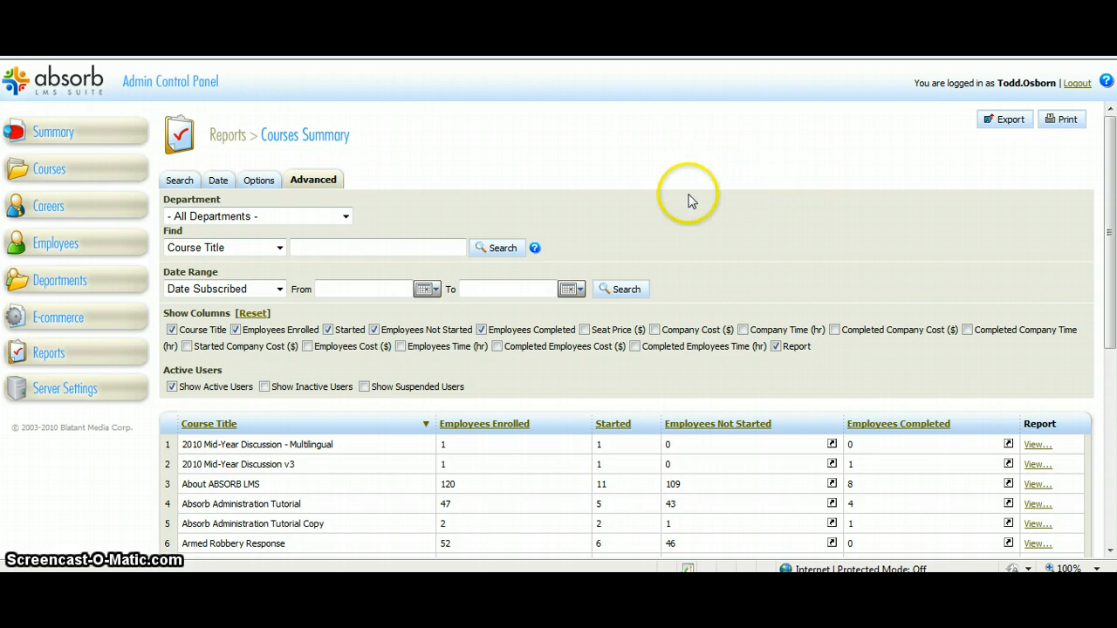
Open the department management list and view the sub-departments of Landmark ASP
left_click(70, 287)
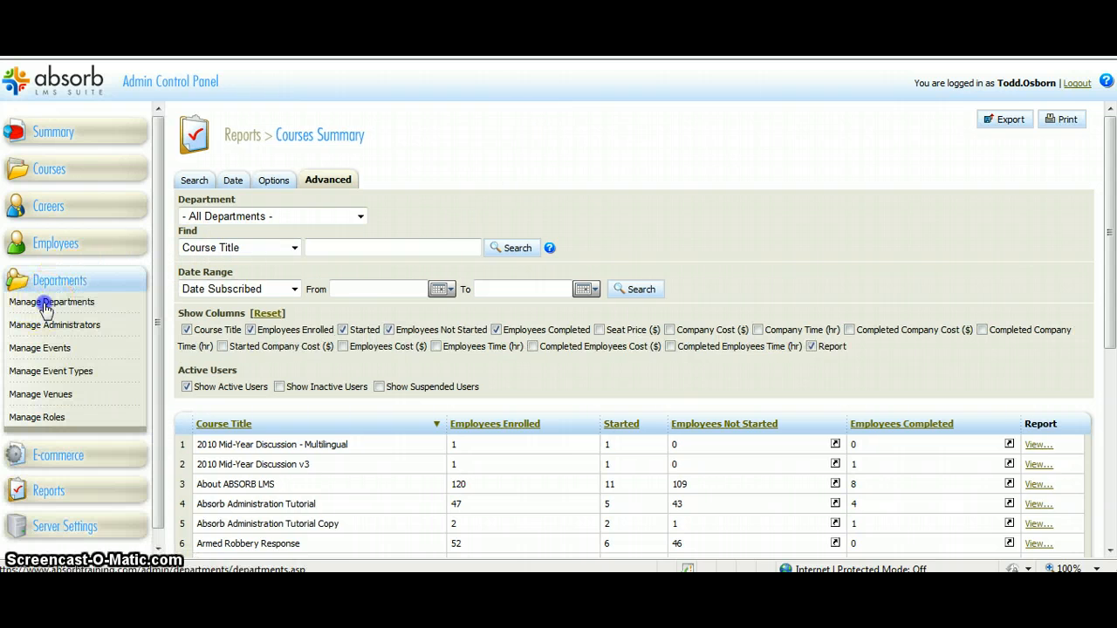
left_click(48, 301)
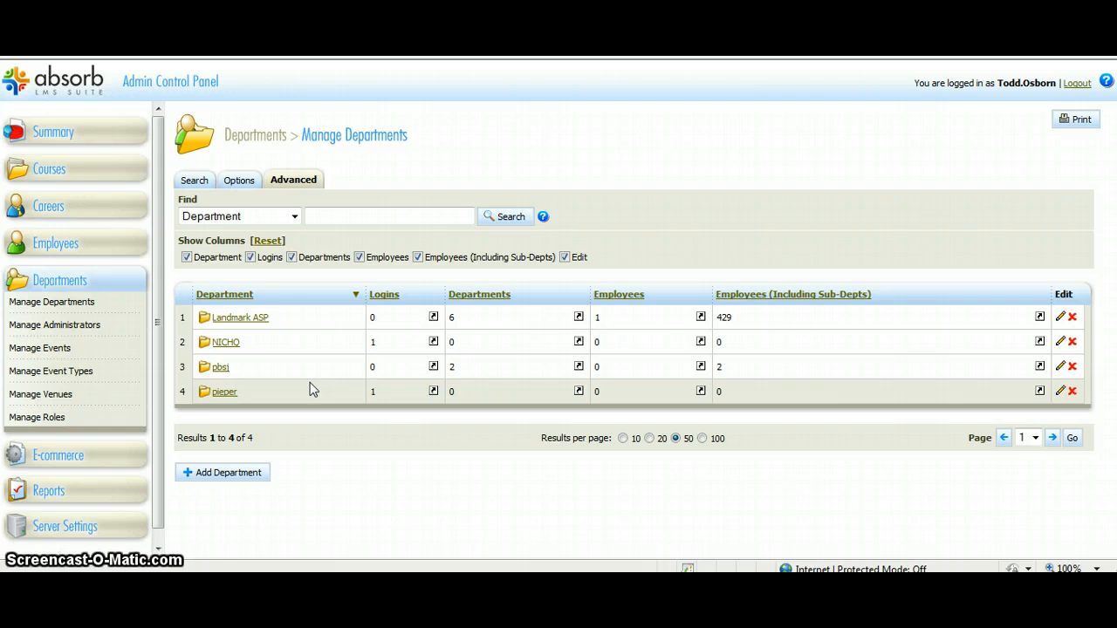
left_click(246, 319)
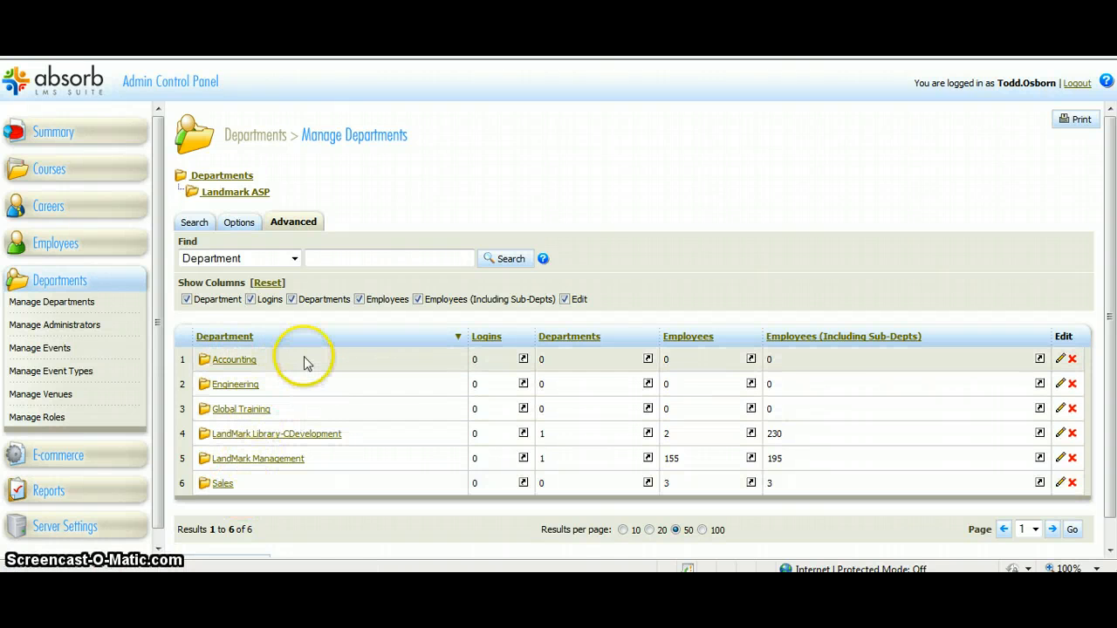
Return to the top-level departments, view the form for adding a new department, and go back to the department list
left_click(219, 176)
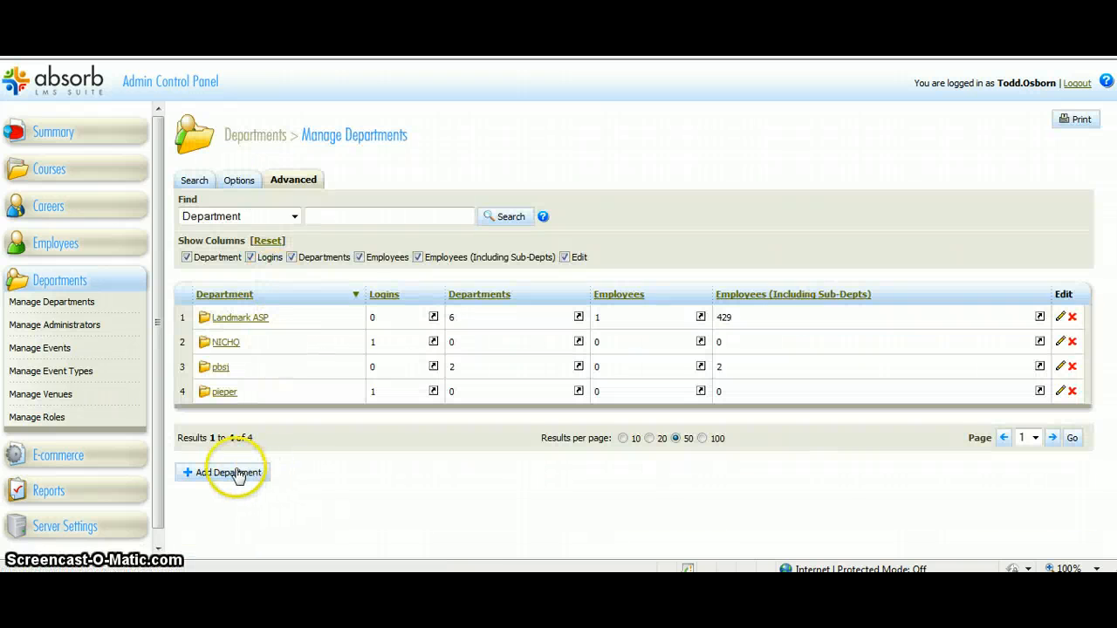
left_click(229, 473)
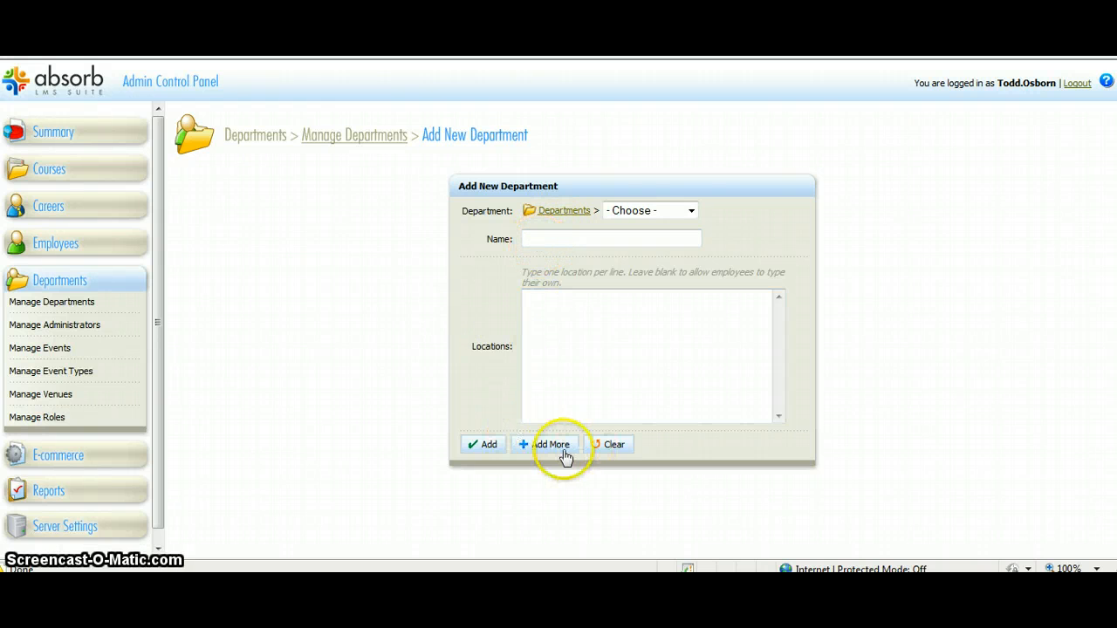
left_click(57, 304)
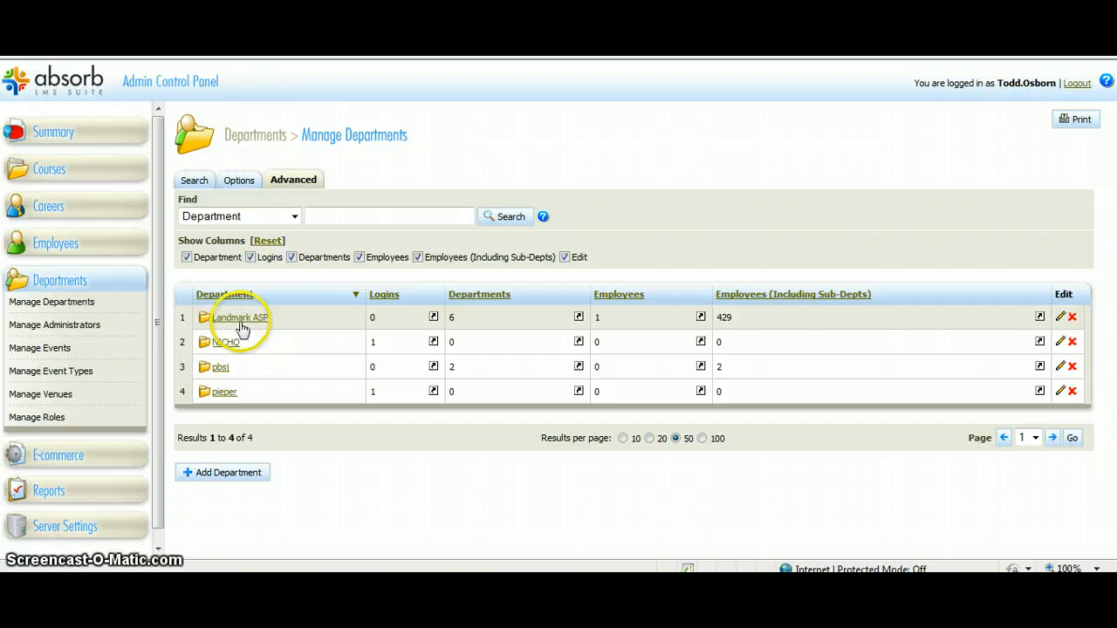
Open the administrators list and bring up the full form for adding a new administrator
left_click(50, 326)
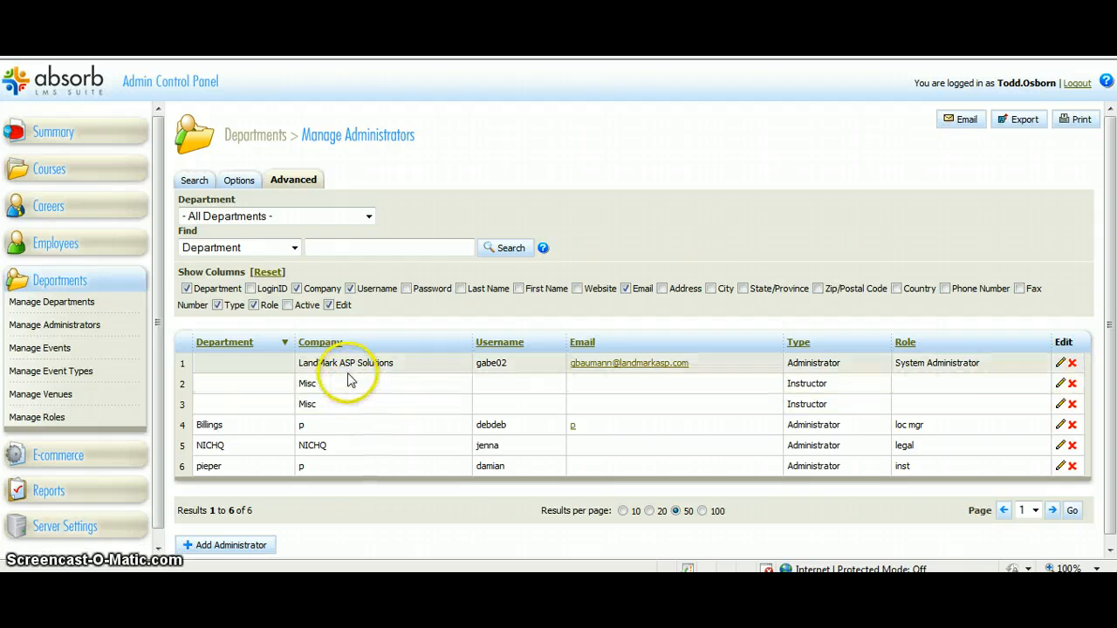
left_click(243, 543)
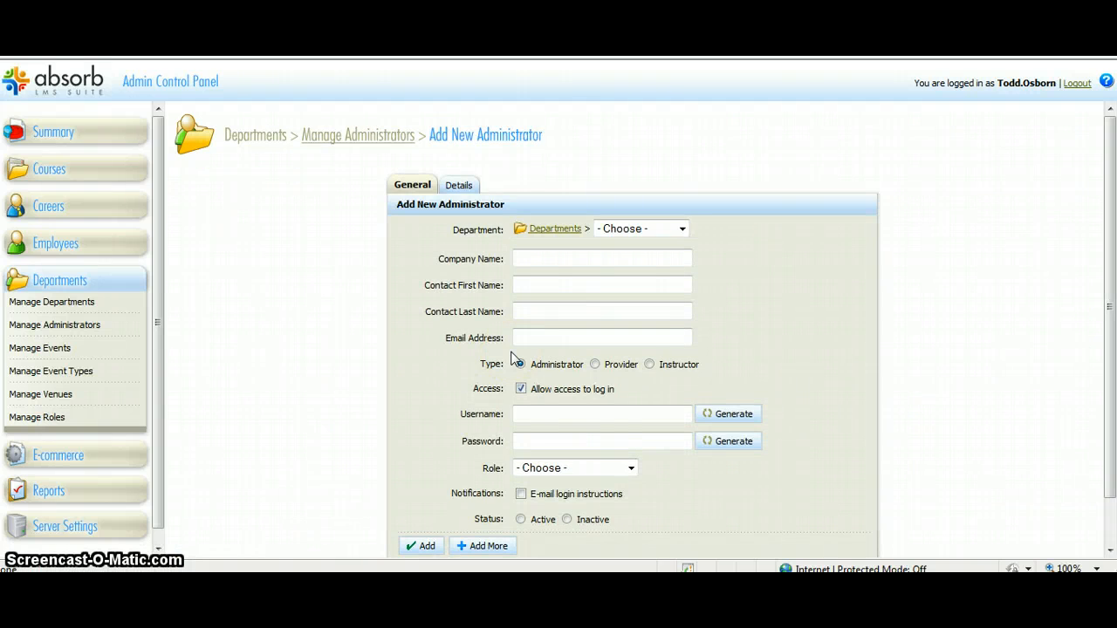
scroll(615, 380, "down", 2)
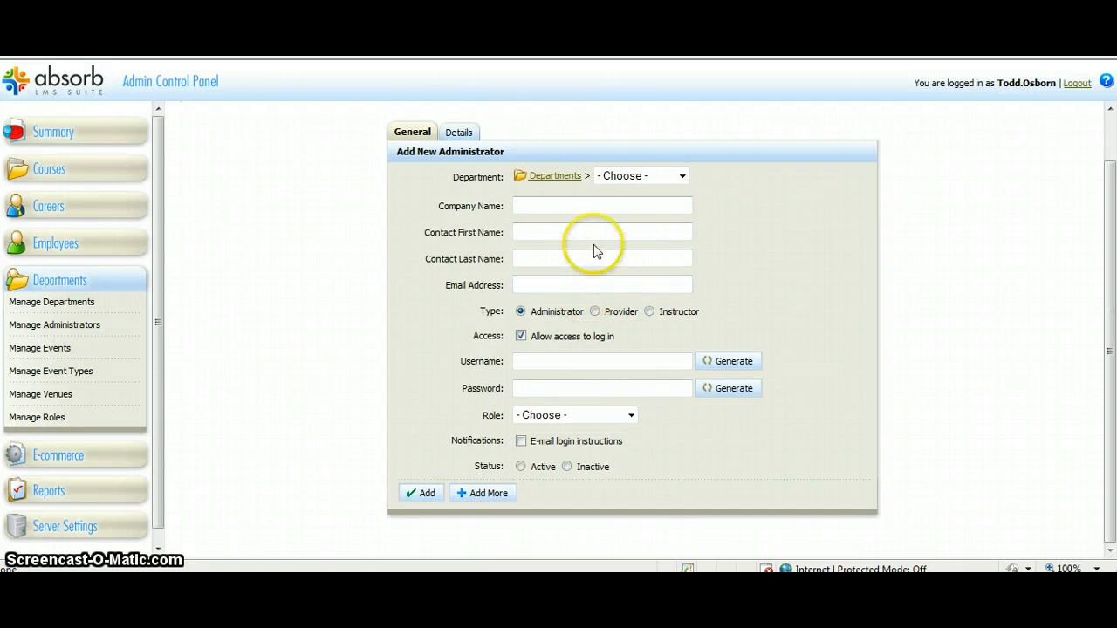
Set the new administrator's department to Landmark ASP
left_click(683, 177)
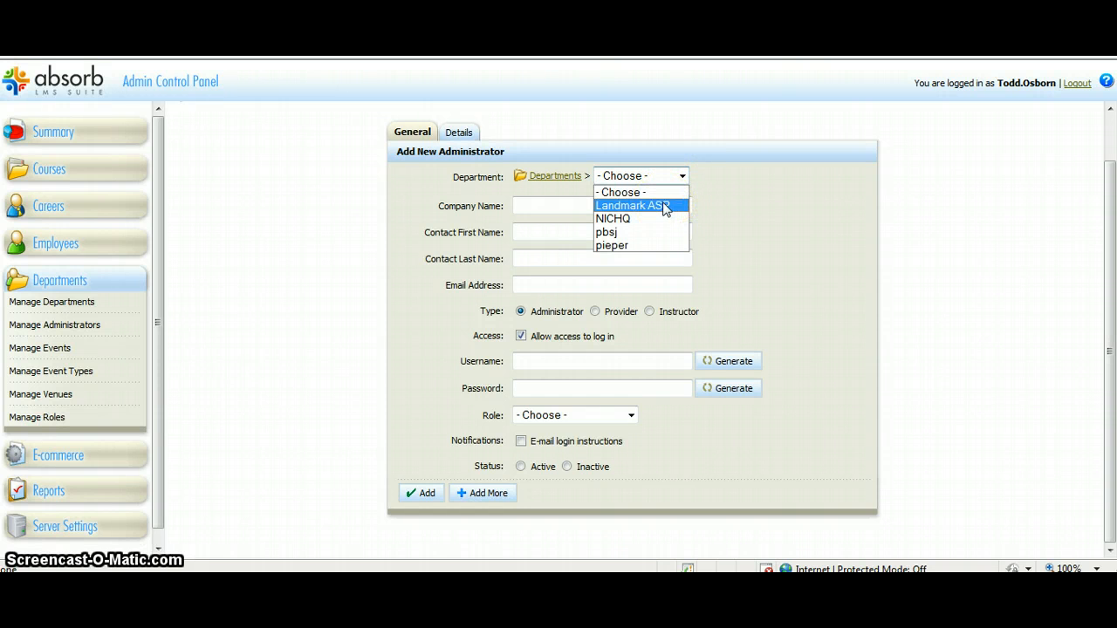
left_click(659, 206)
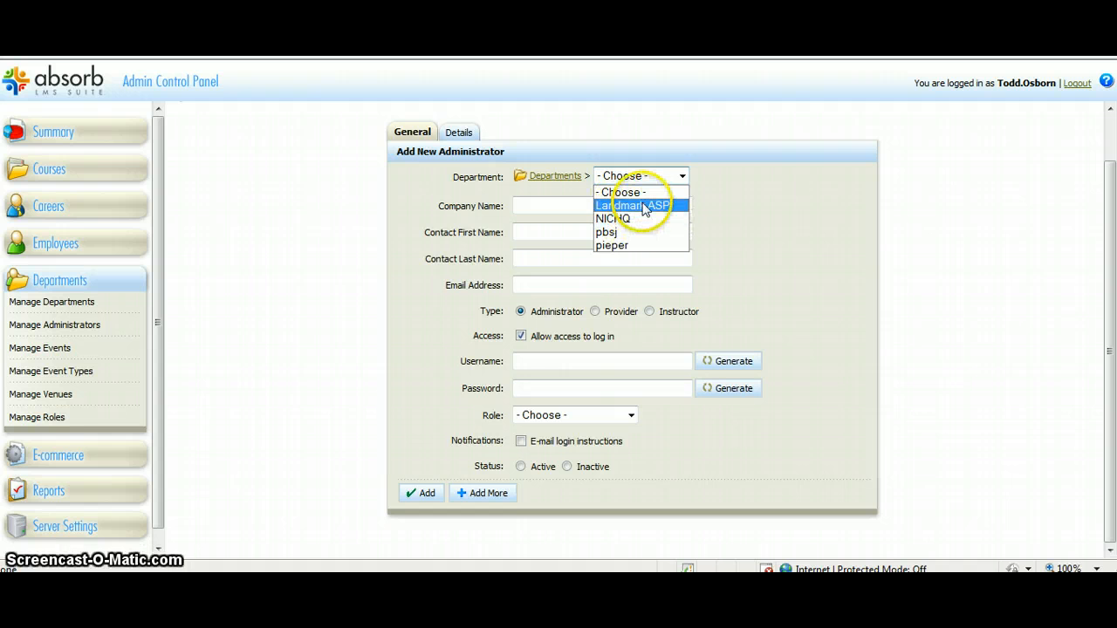
left_click(643, 207)
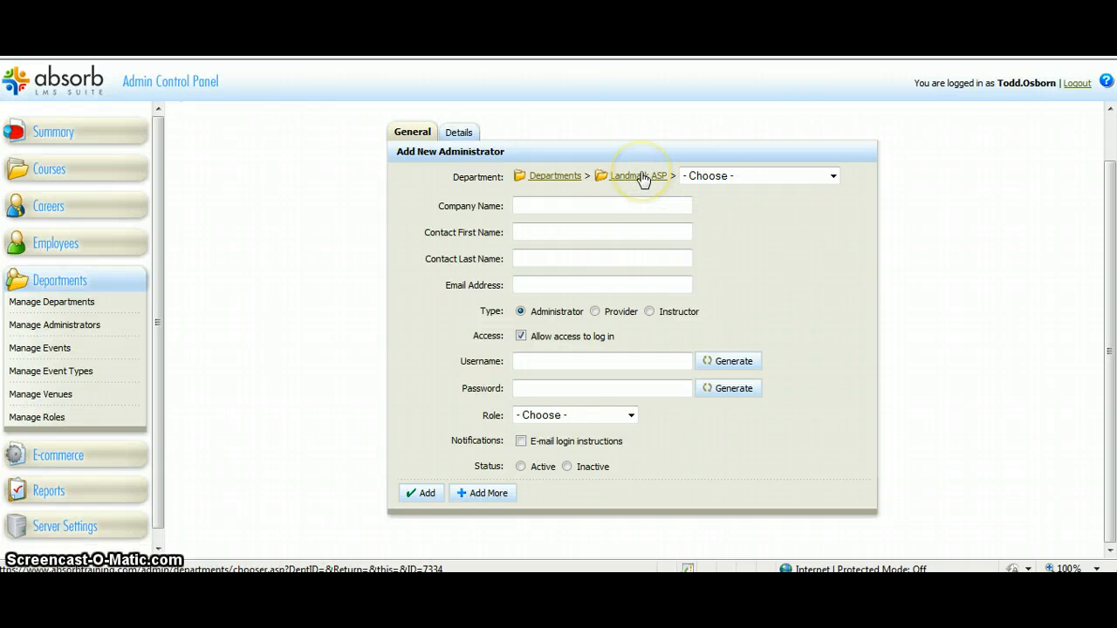
Try Accounting as the new administrator's sub-department, and revert the department selection to Landmark ASP
left_click(833, 177)
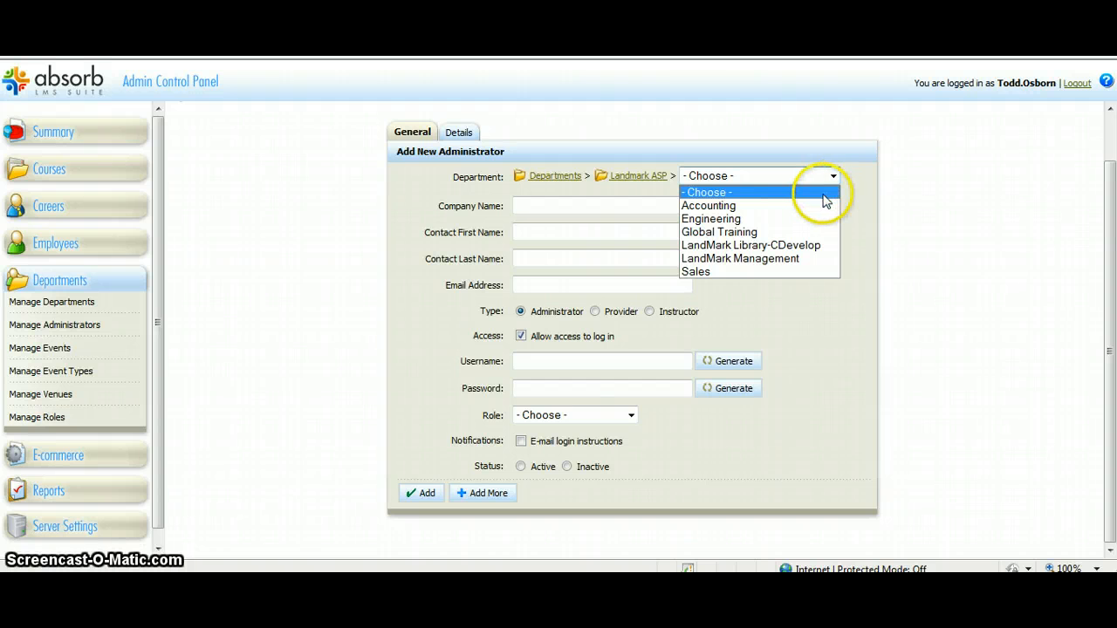
left_click(741, 206)
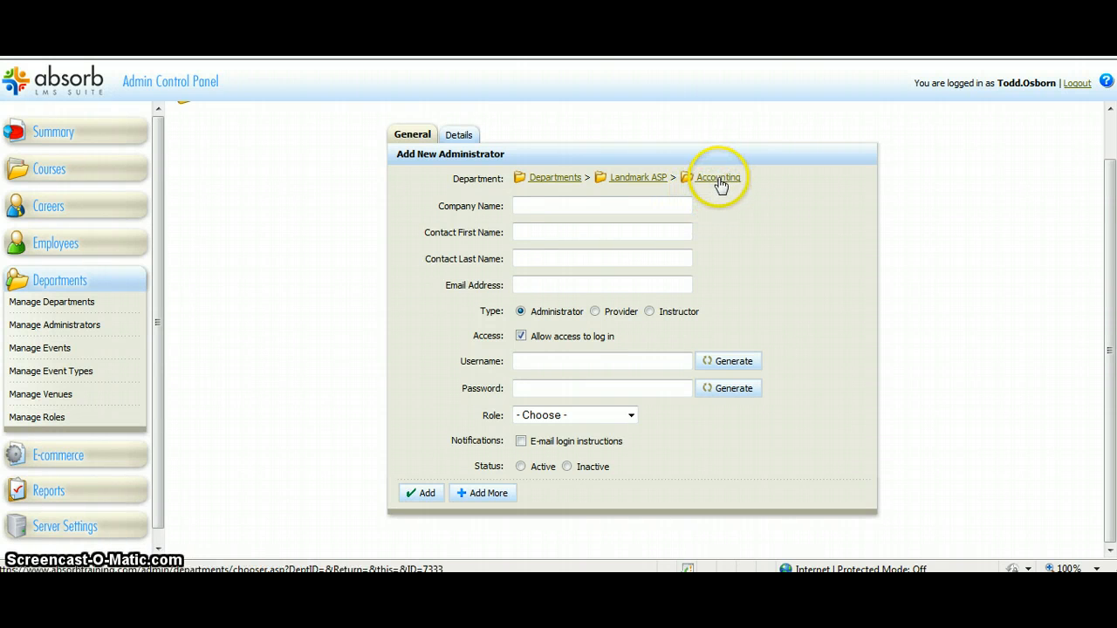
left_click(639, 181)
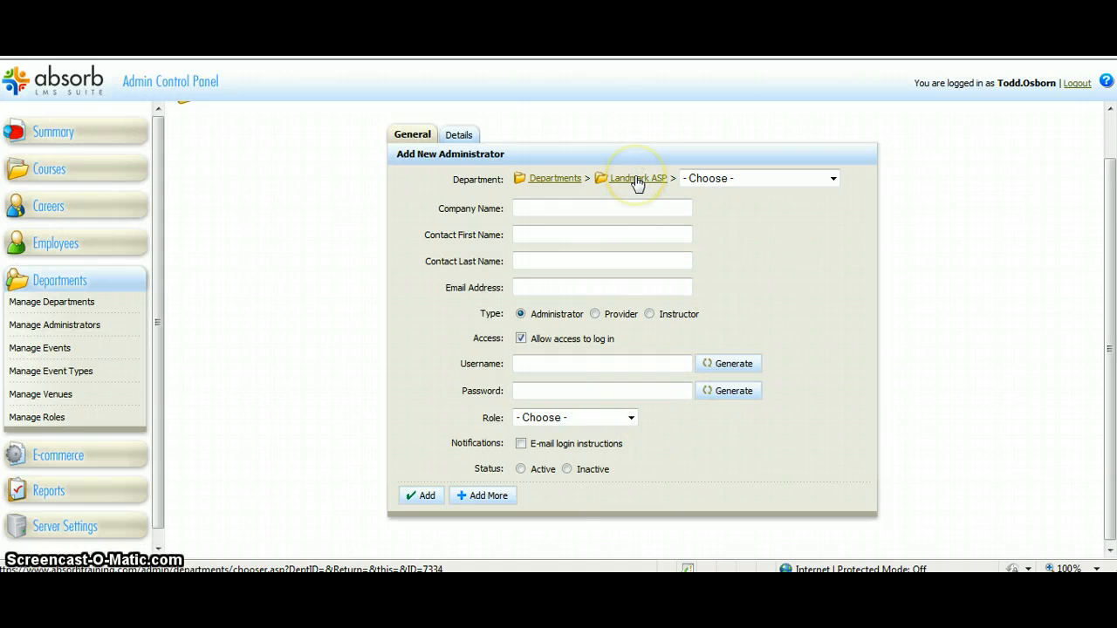
Review the role options offered for the new administrator without choosing one
left_click(631, 418)
left_click(601, 501)
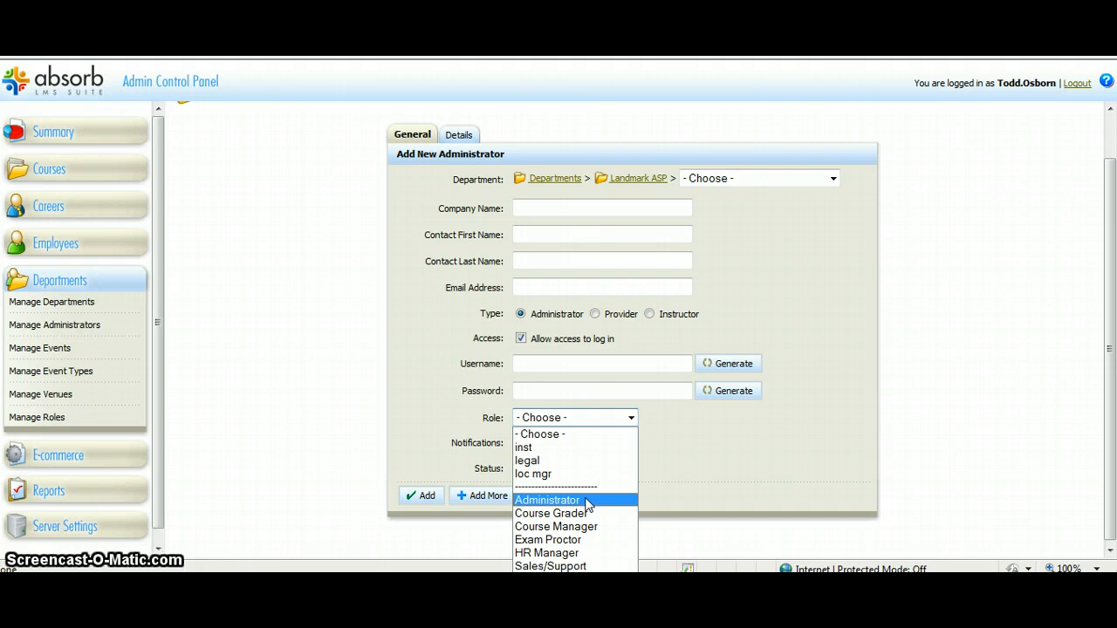
left_click(568, 542)
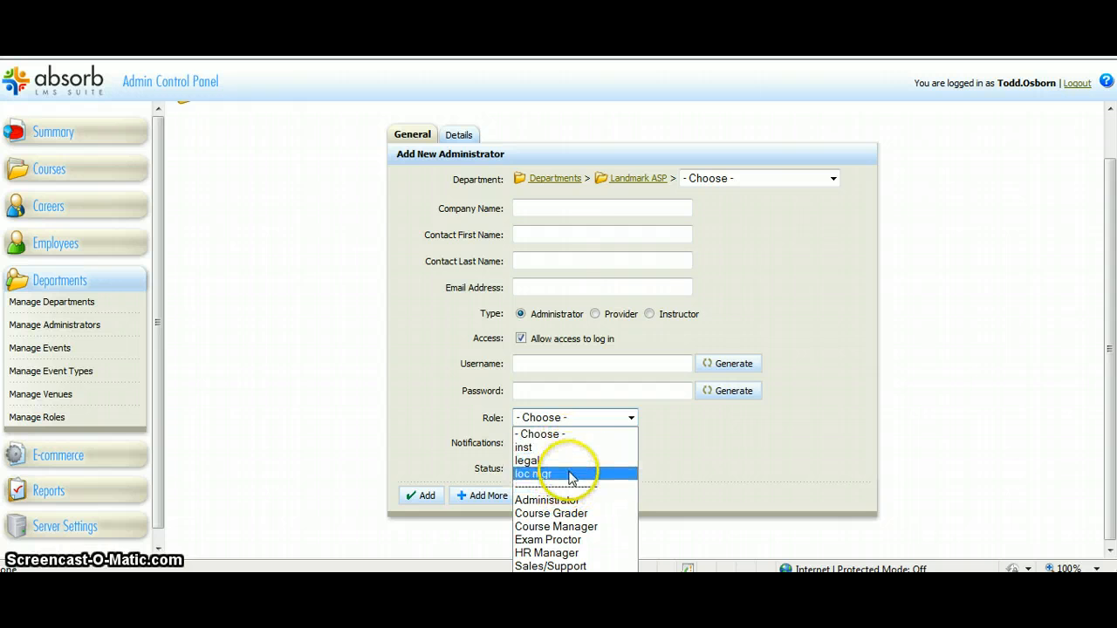
left_click(706, 423)
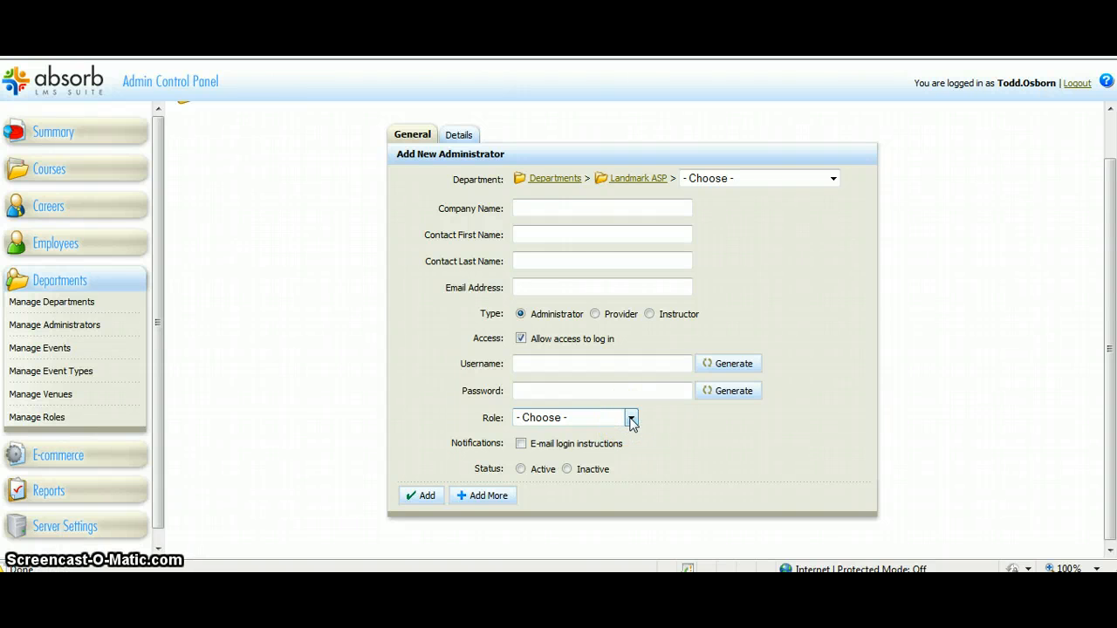
Open the list of administrator roles and start adding a new role
left_click(36, 417)
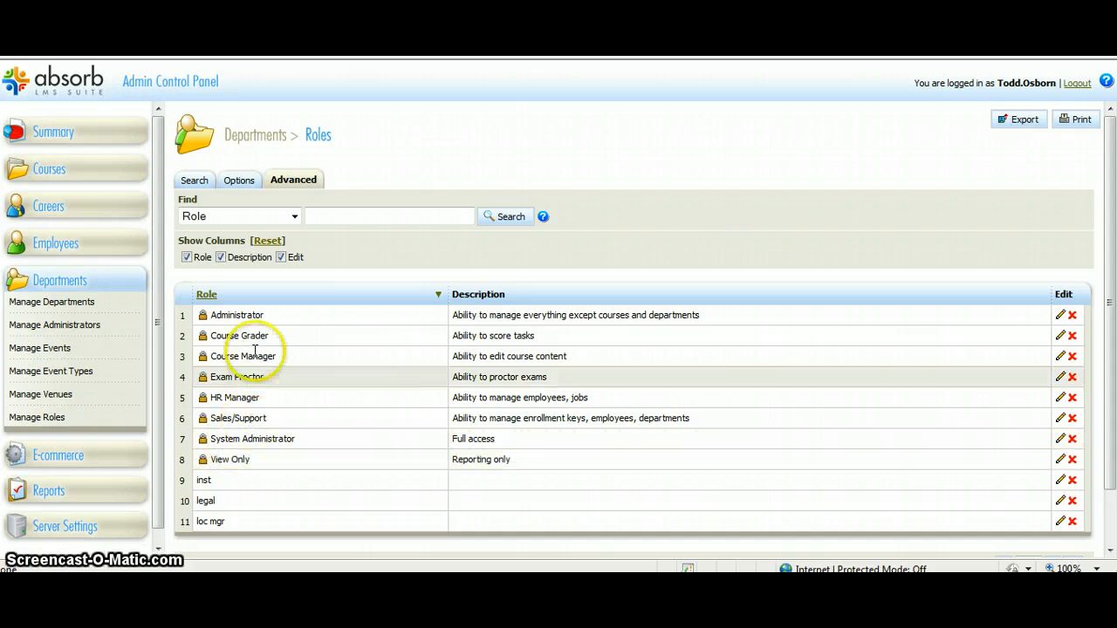
scroll(262, 498, "down", 2)
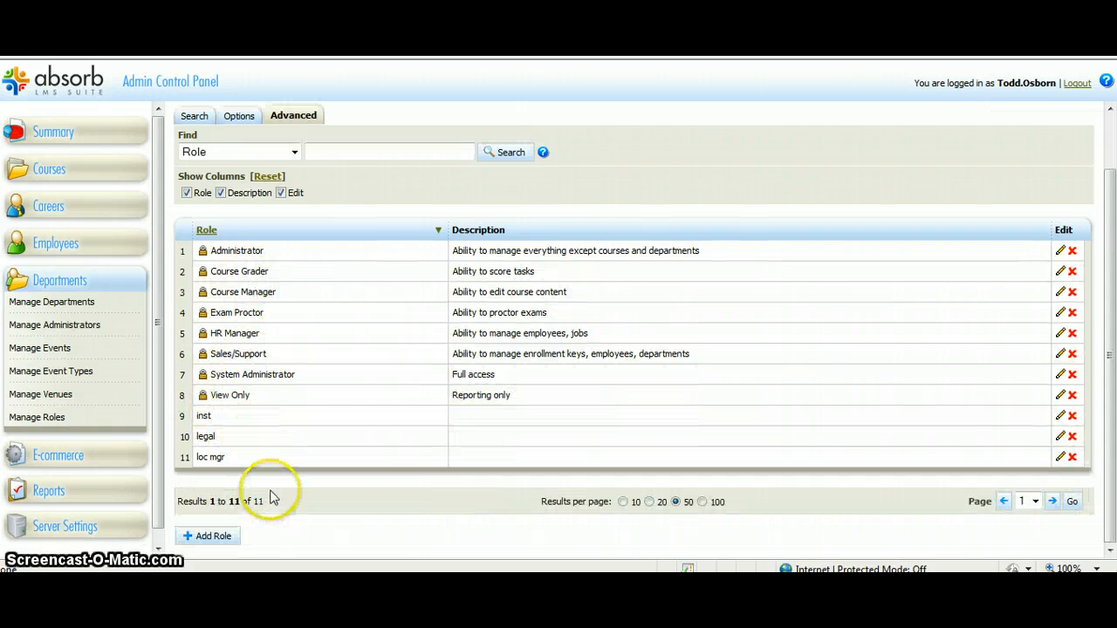
left_click(213, 537)
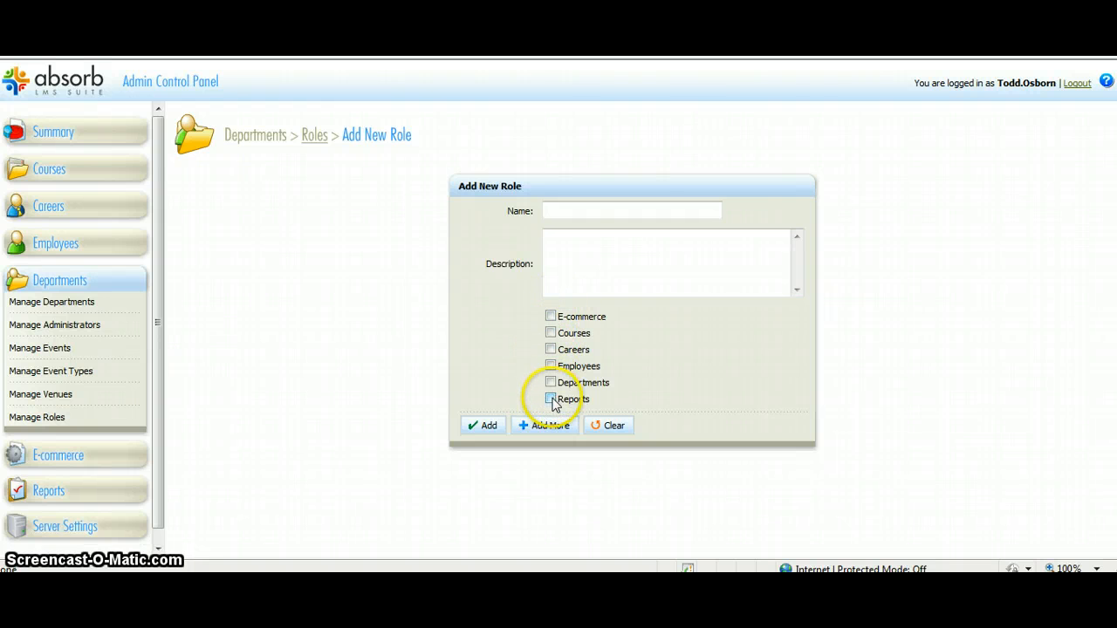
left_click(69, 283)
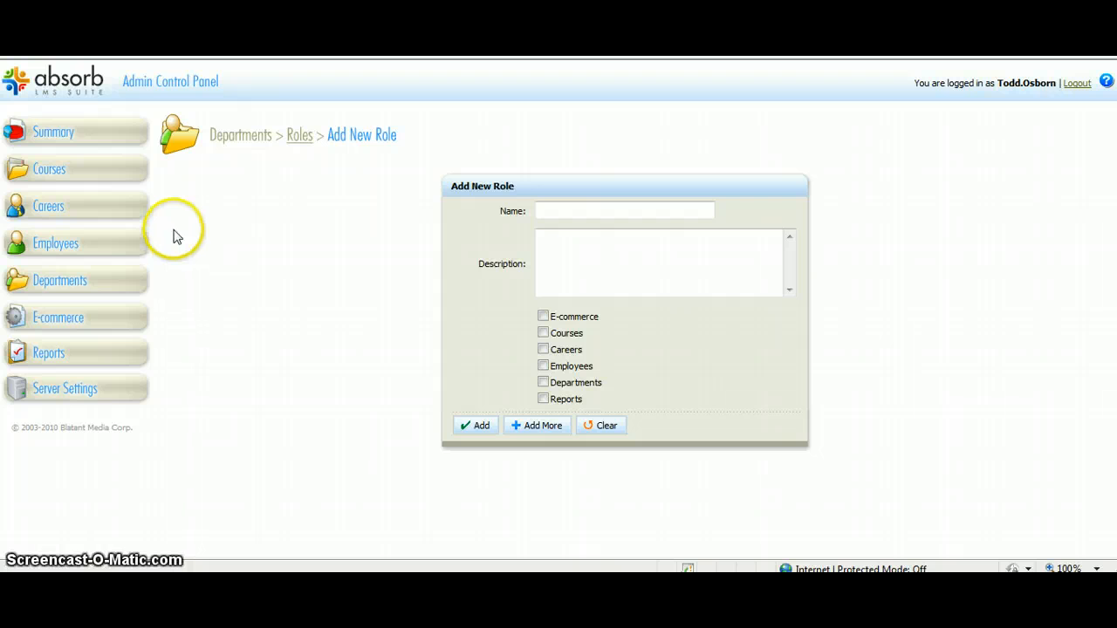
Enable the E-commerce, Courses, Careers, Employees, Departments and Reports permissions for the new role
left_click(543, 317)
scroll(615, 338, "down", 1)
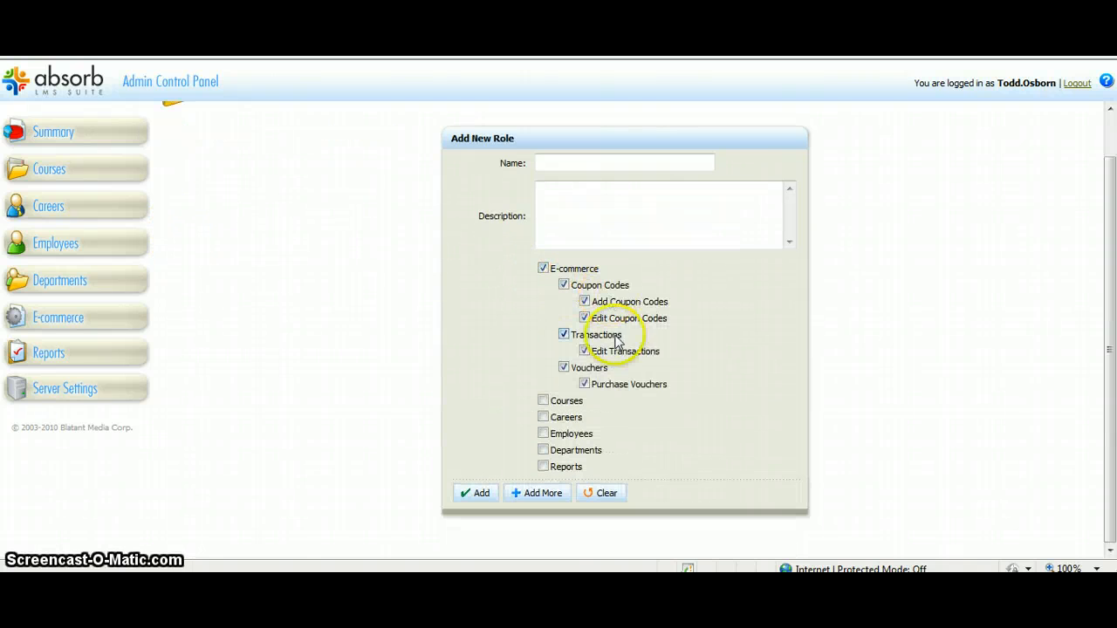
left_click(543, 400)
scroll(576, 392, "down", 2)
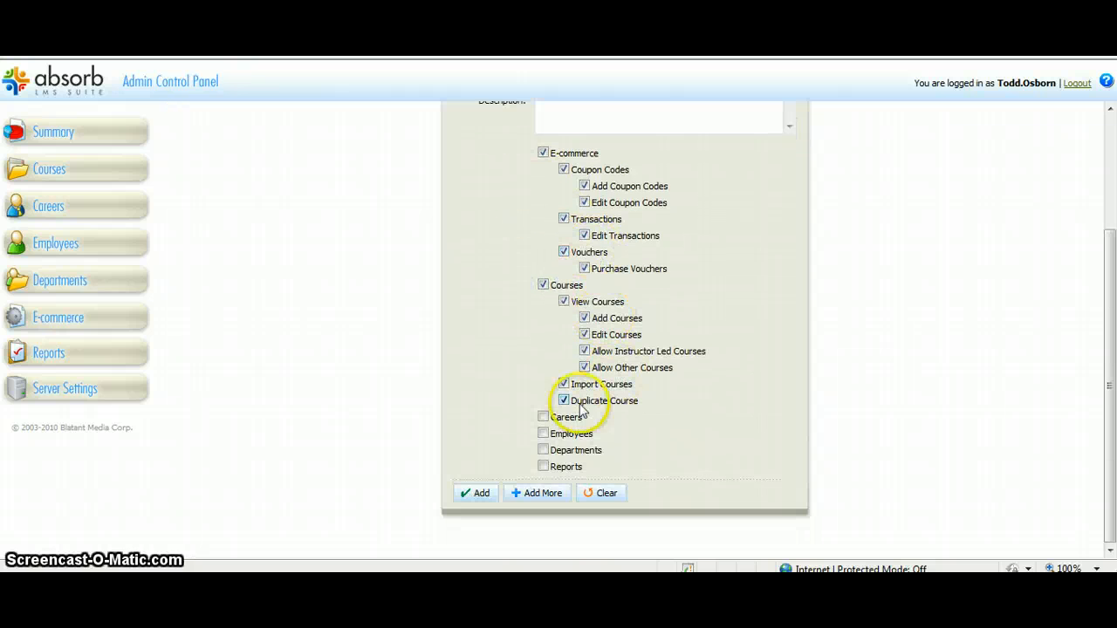
left_click(542, 418)
scroll(548, 427, "down", 5)
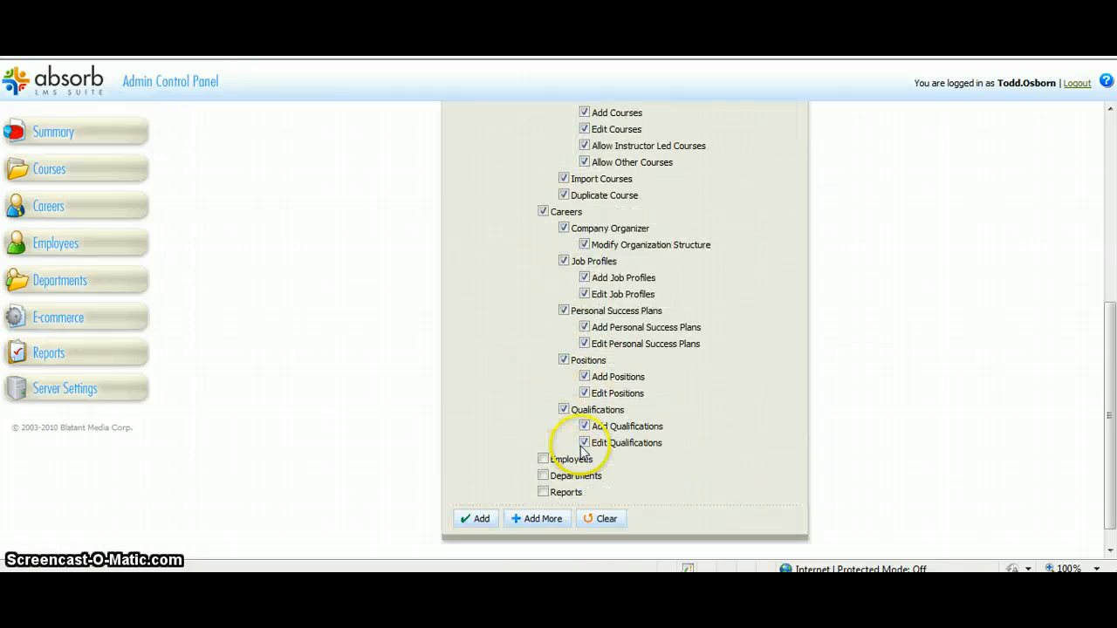
left_click(542, 433)
scroll(583, 462, "down", 4)
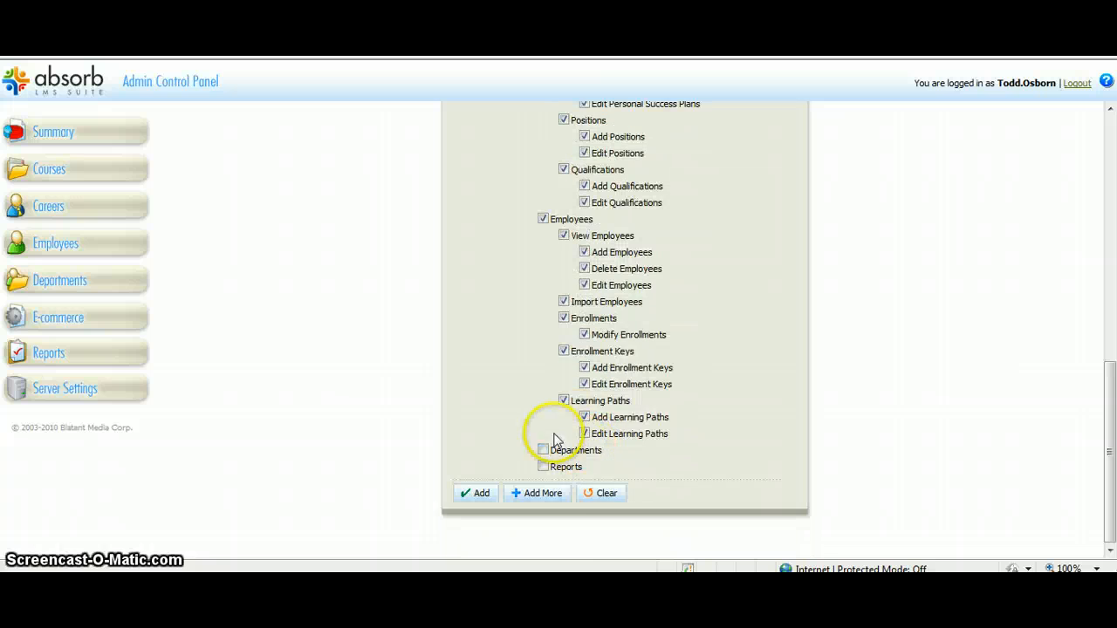
left_click(542, 449)
scroll(558, 454, "down", 6)
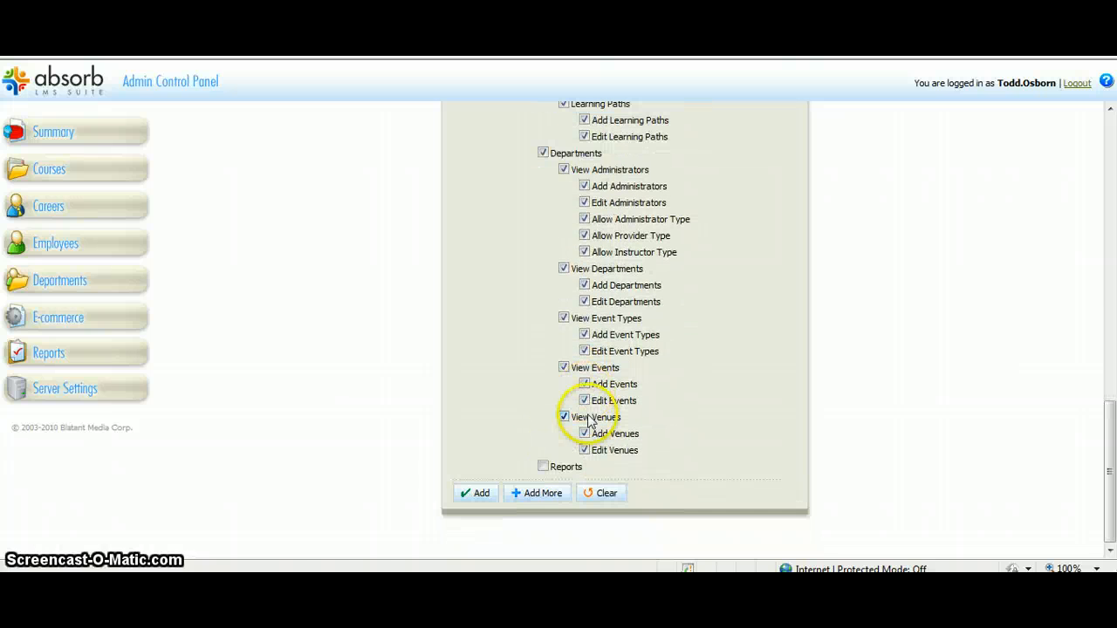
left_click(544, 467)
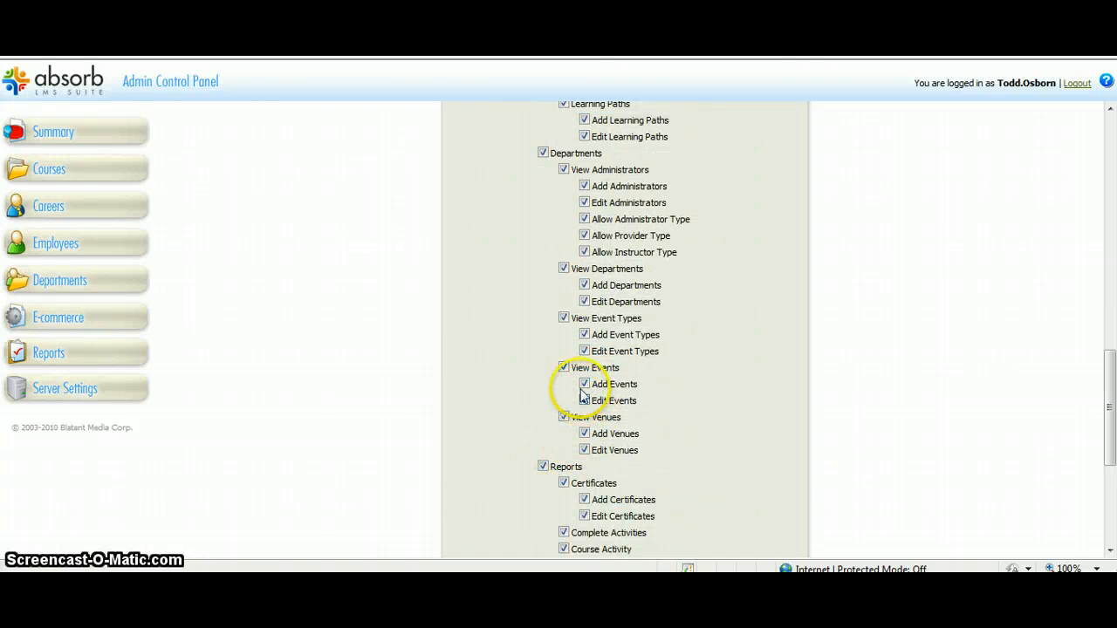
Remove the Departments, Employees, Careers, Courses and E-commerce permissions from the new role, keeping only Reports
scroll(468, 348, "up", 2)
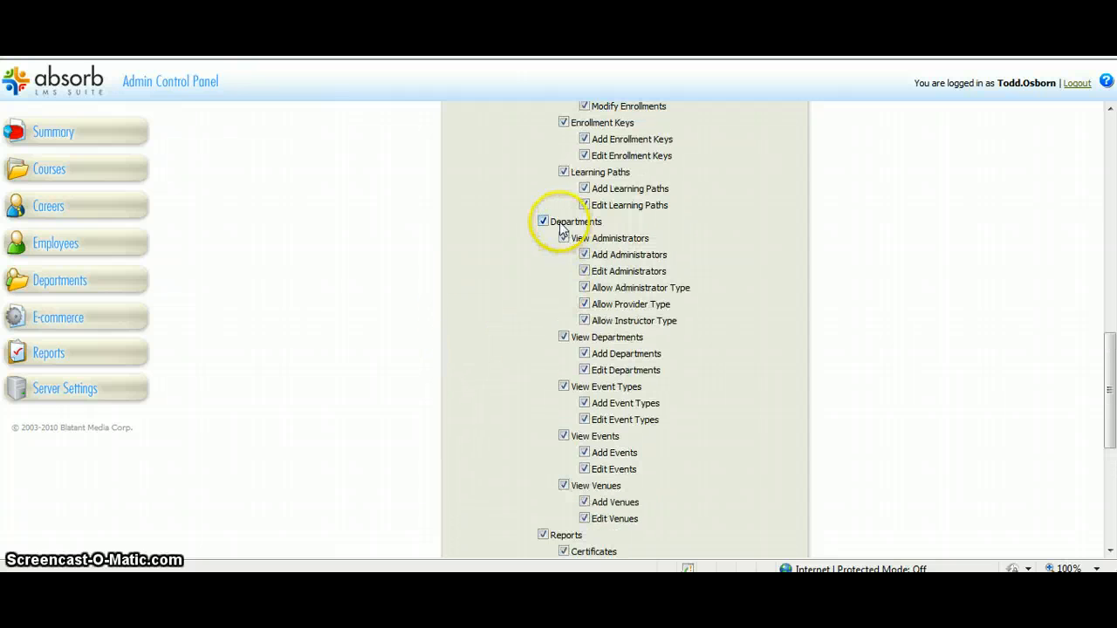
left_click(542, 222)
scroll(565, 188, "up", 5)
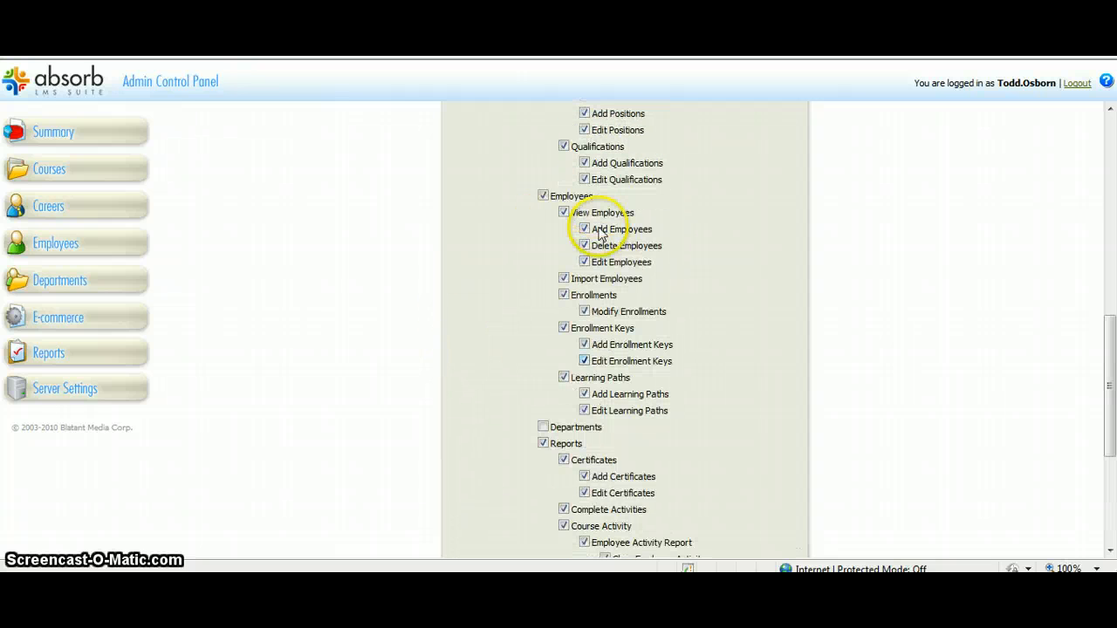
left_click(543, 197)
scroll(550, 209, "up", 8)
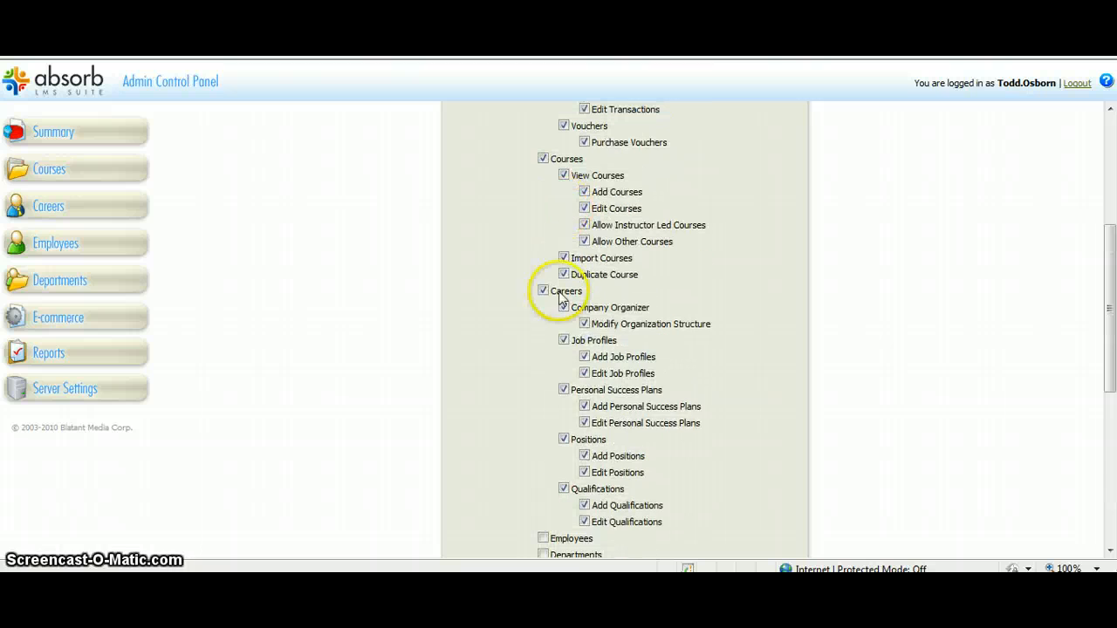
left_click(542, 291)
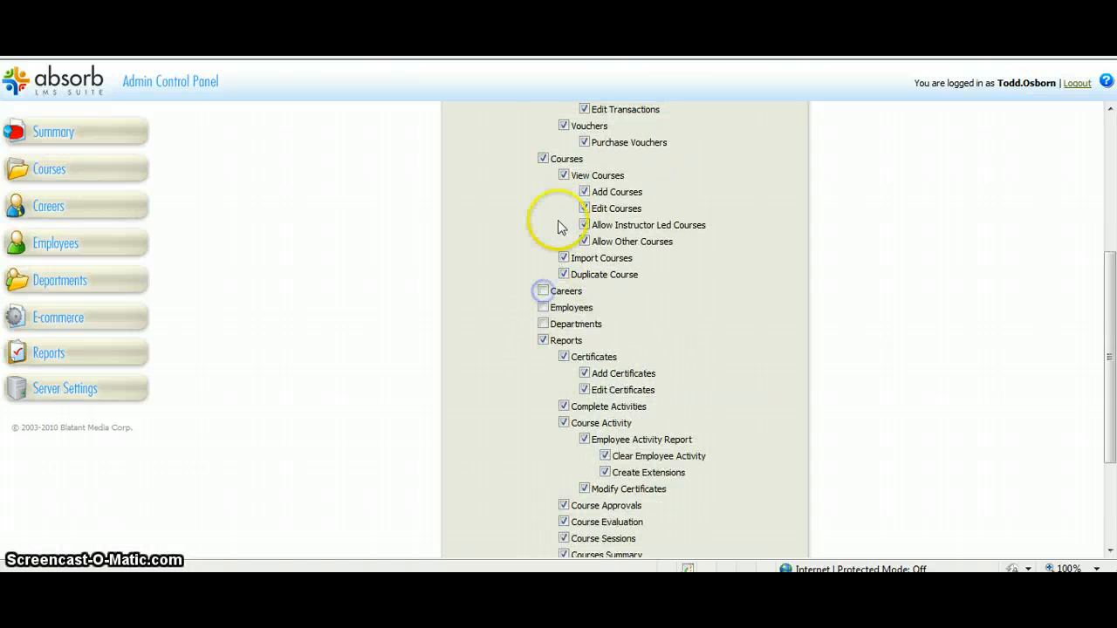
left_click(542, 159)
scroll(532, 218, "up", 6)
left_click(543, 299)
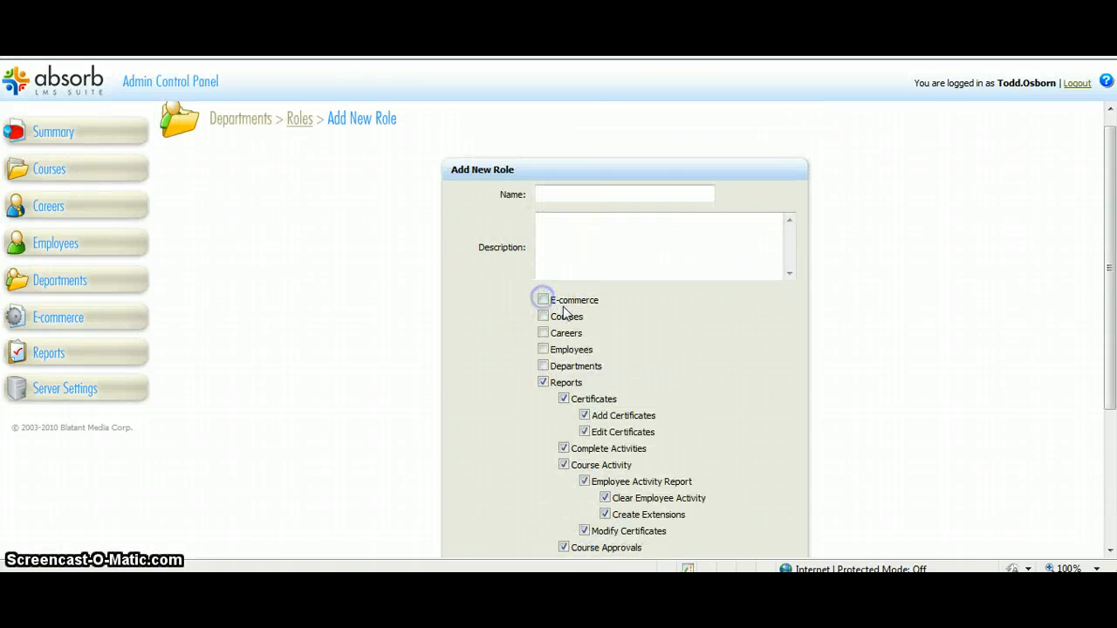
Review the new role's individual report permissions alongside the list of reports available in the control panel
scroll(563, 314, "down", 5)
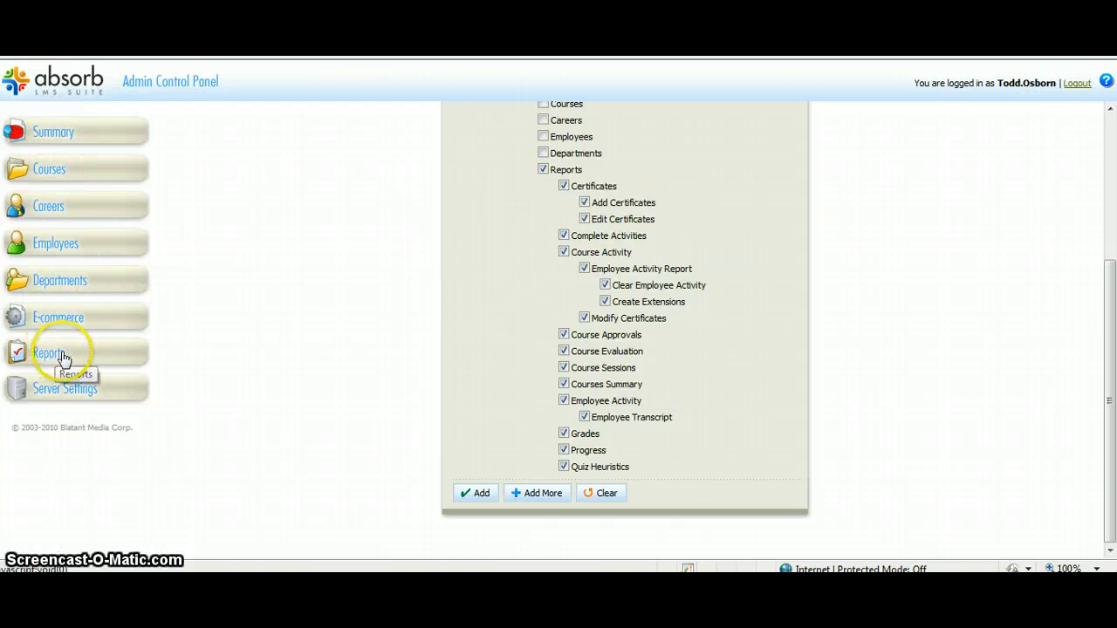
left_click(112, 361)
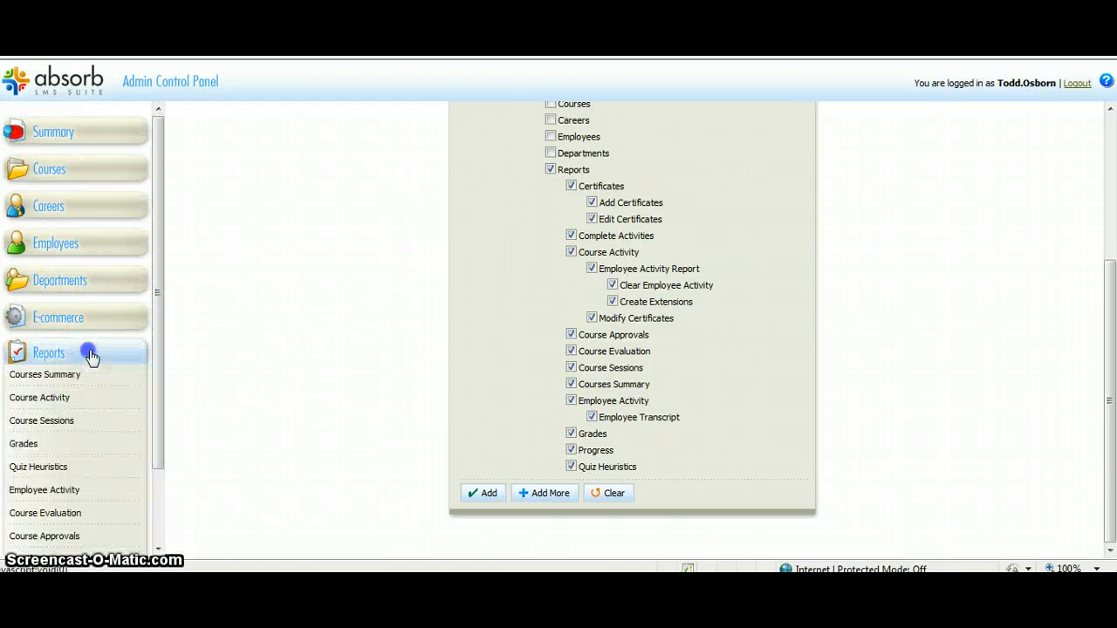
scroll(114, 356, "down", 3)
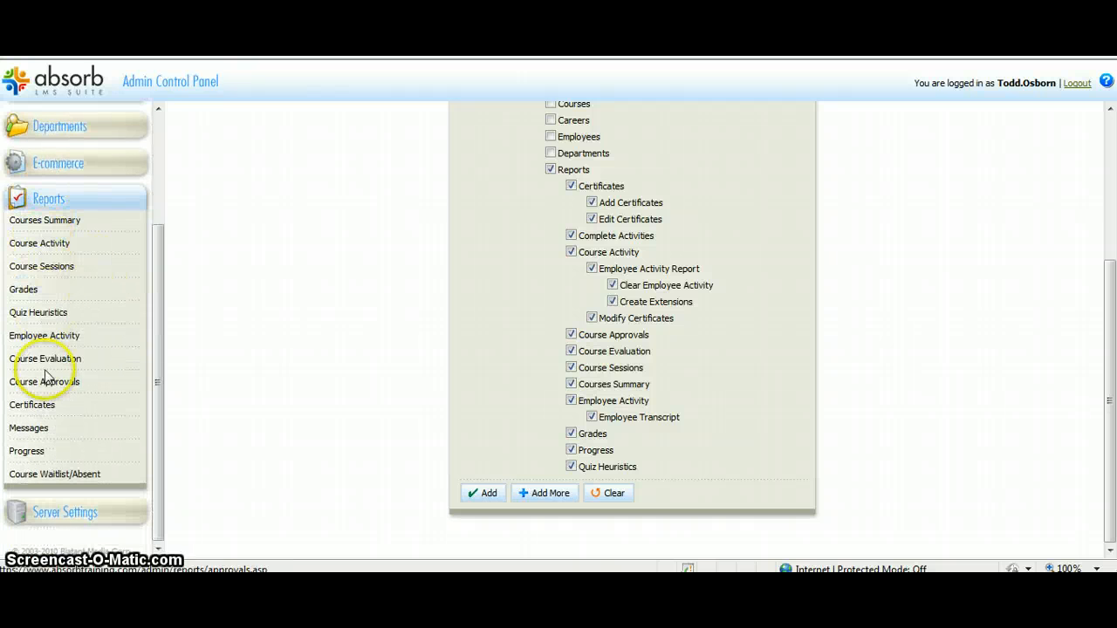